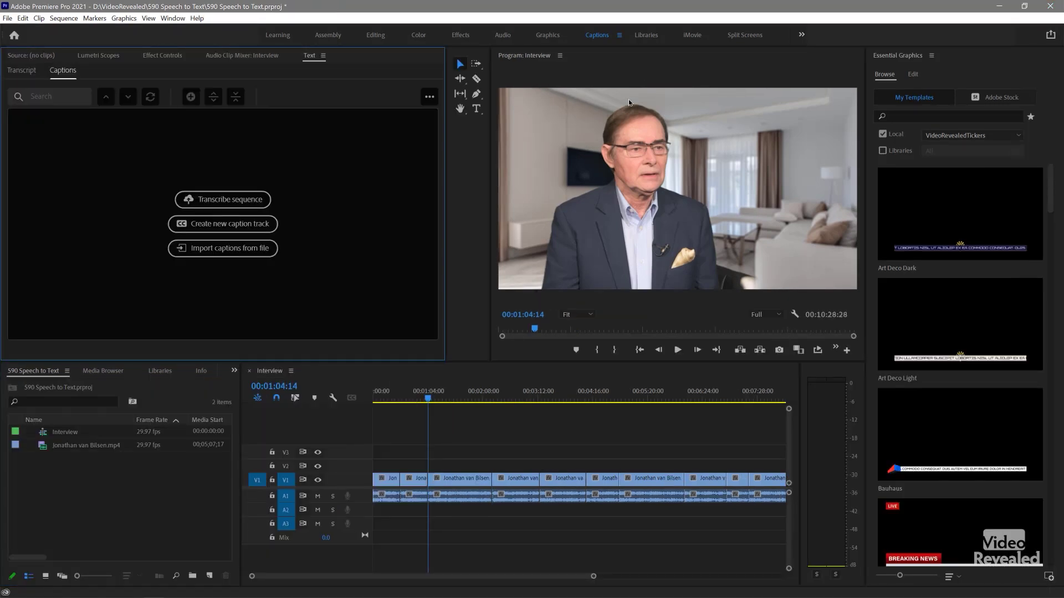
- Transcribe the Interview sequence from the Audio 1 track with English as the language
left_click(232, 201)
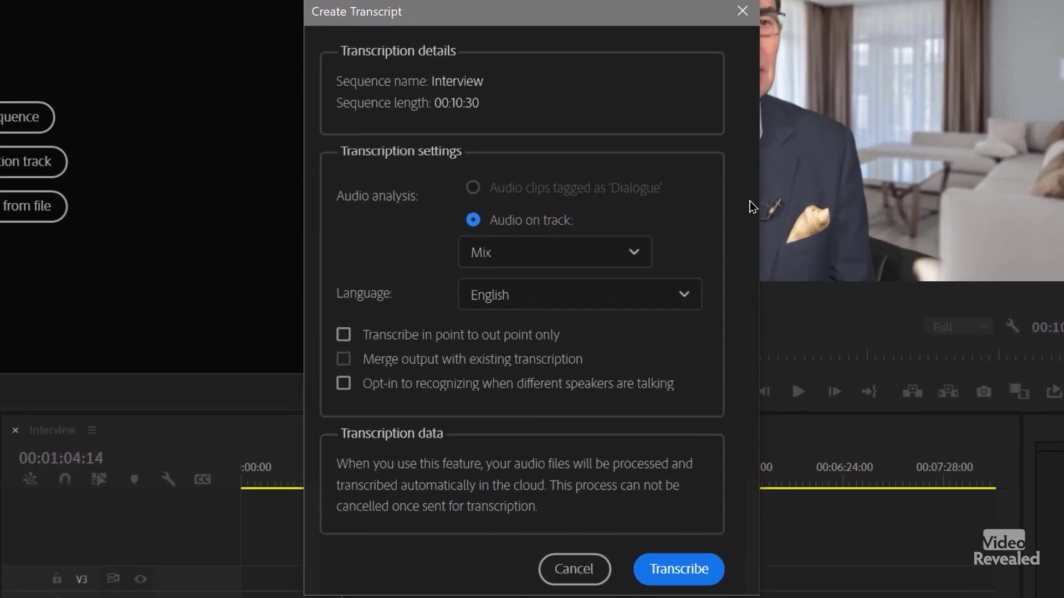
left_click(631, 251)
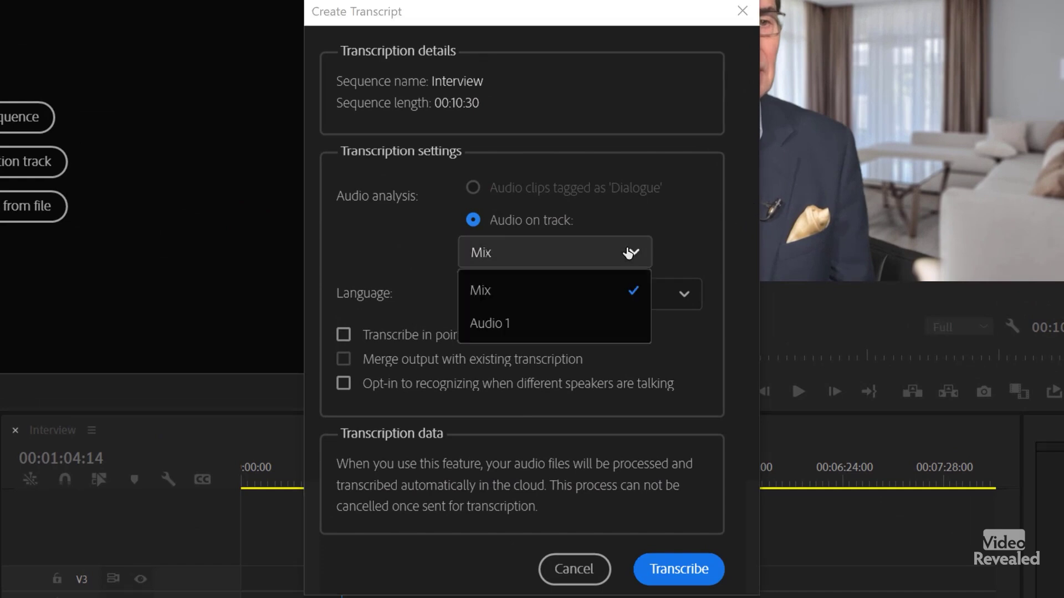
left_click(624, 335)
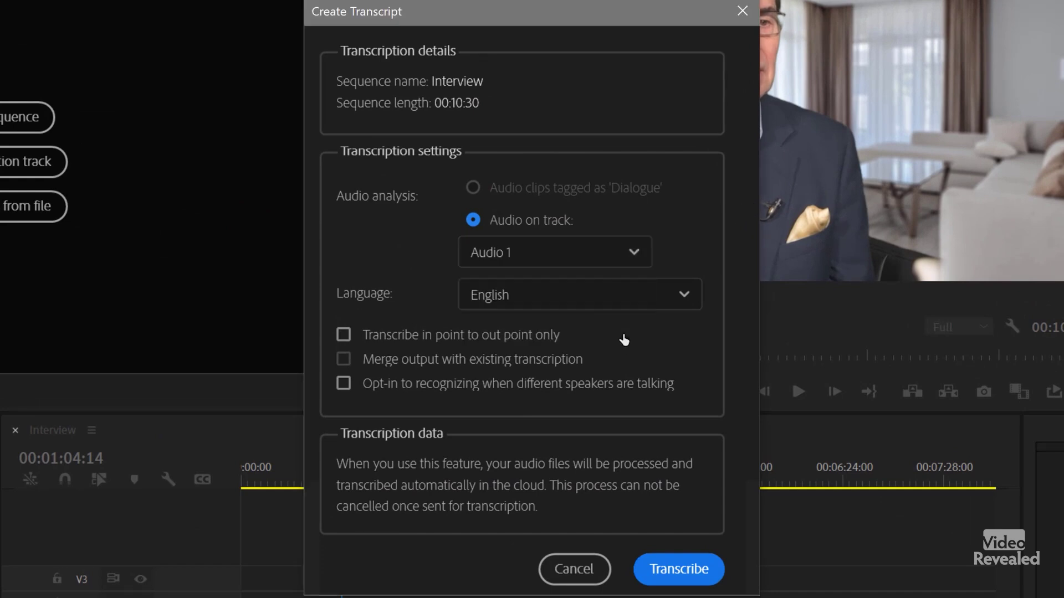
left_click(685, 294)
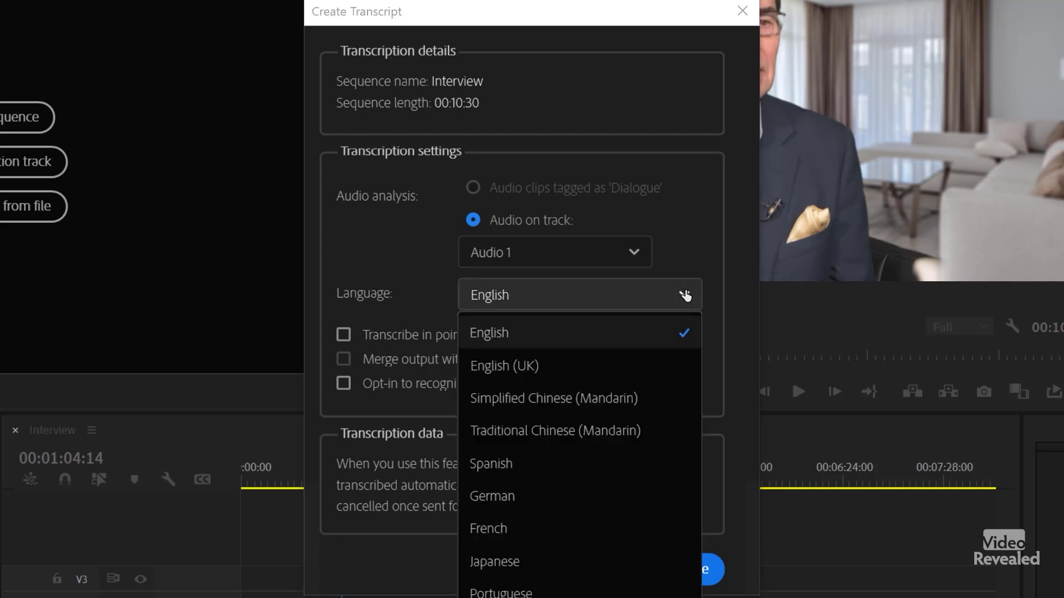
left_click(701, 264)
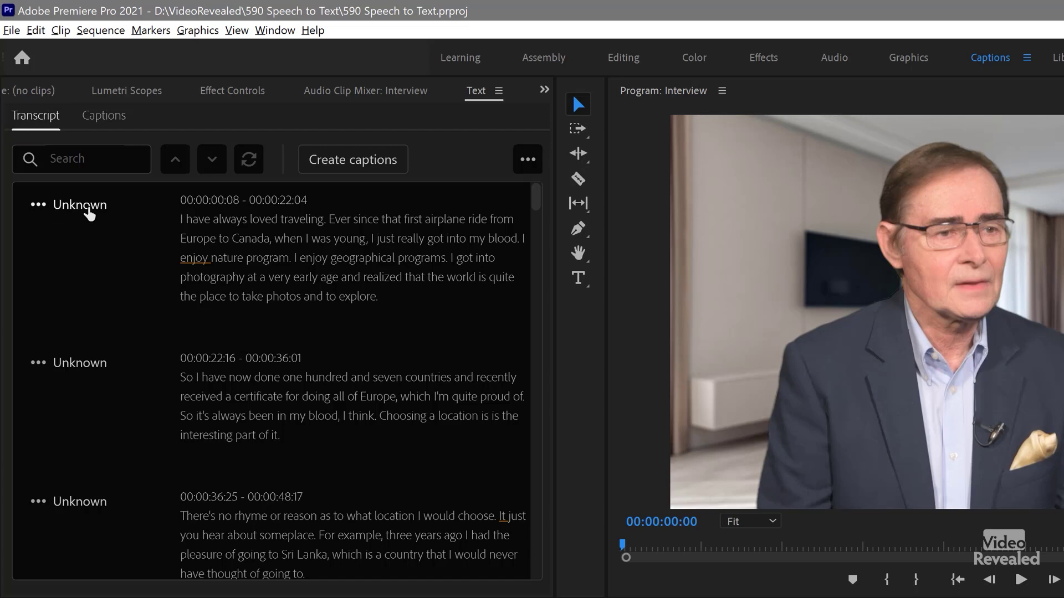
- In Edit speakers, replace the name Unknown with the interviewee's first name
left_click(87, 208)
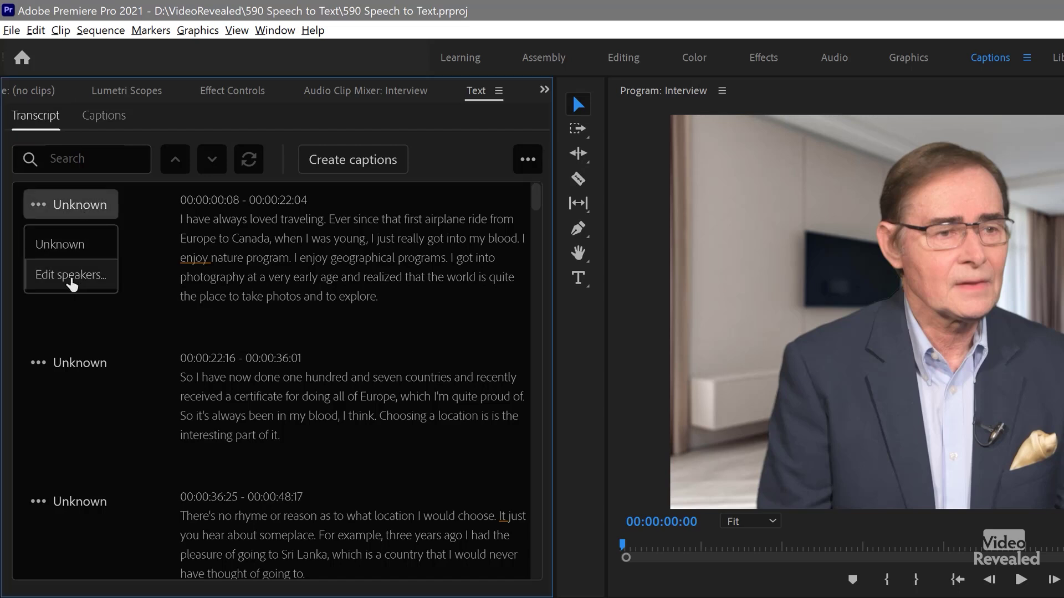
left_click(76, 277)
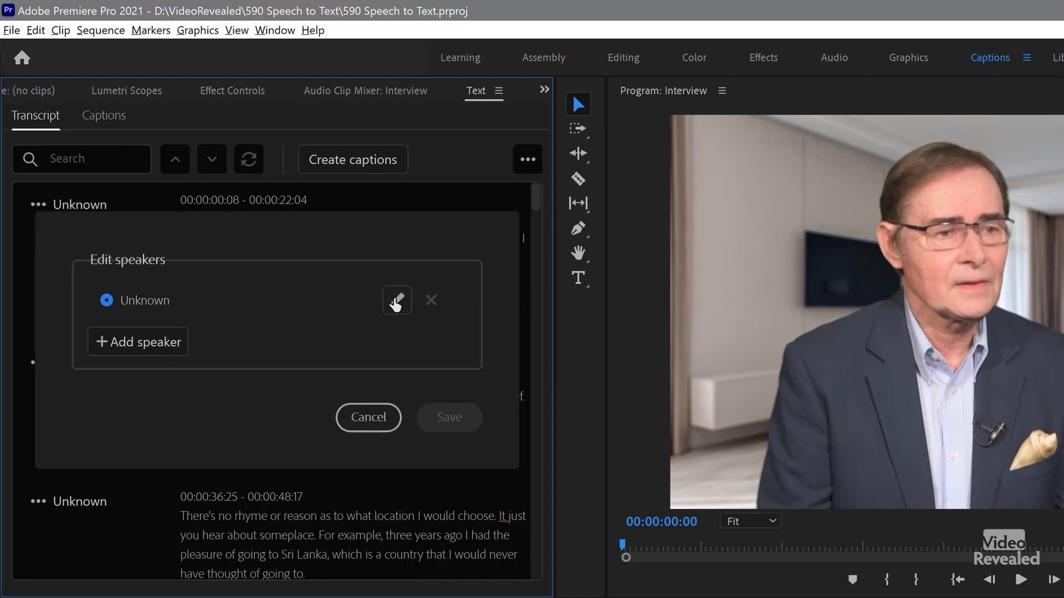
left_click(397, 302)
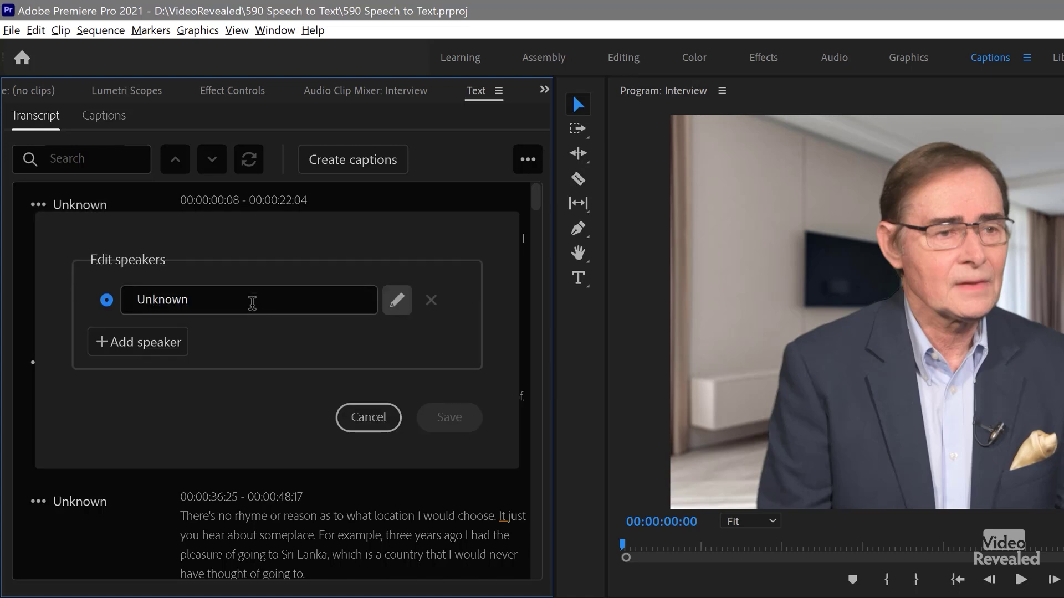
left_click_drag(249, 299, 105, 280)
type("Jonathan")
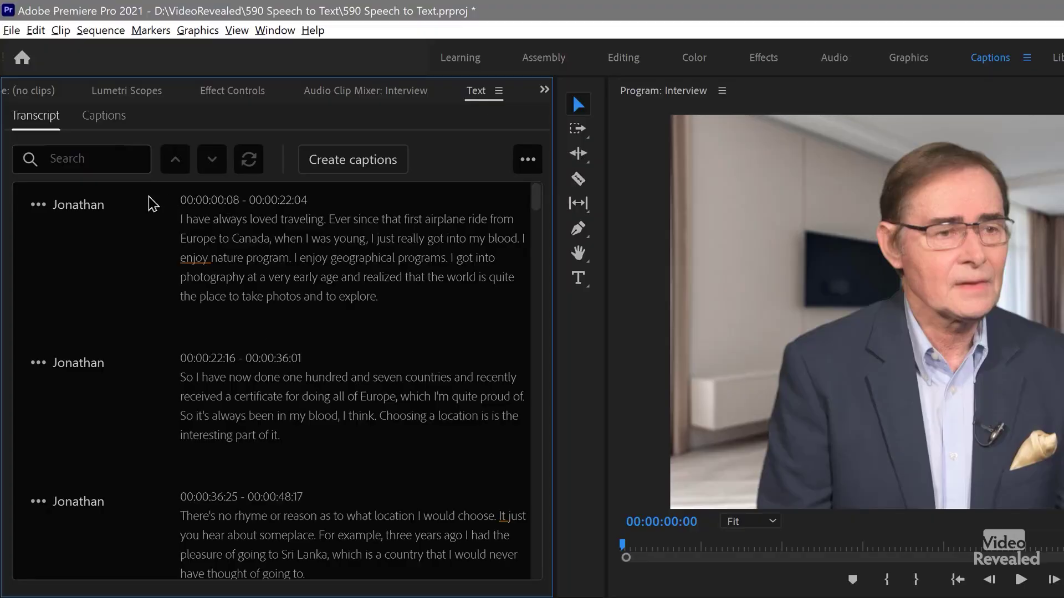
- Search the transcript for 'armen' and play from the first Armenia match
left_click(129, 167)
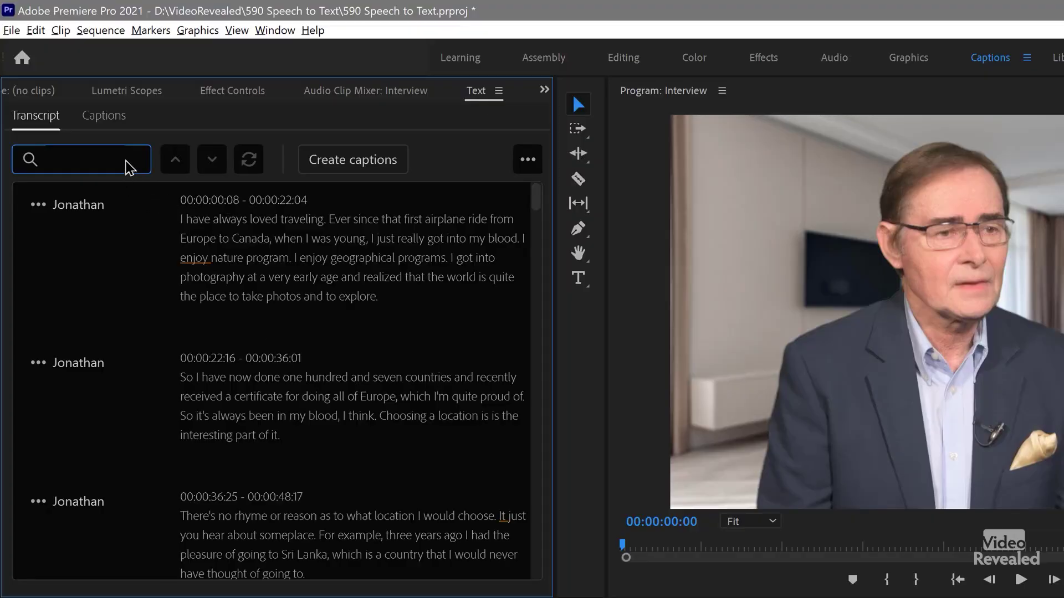
type("arme")
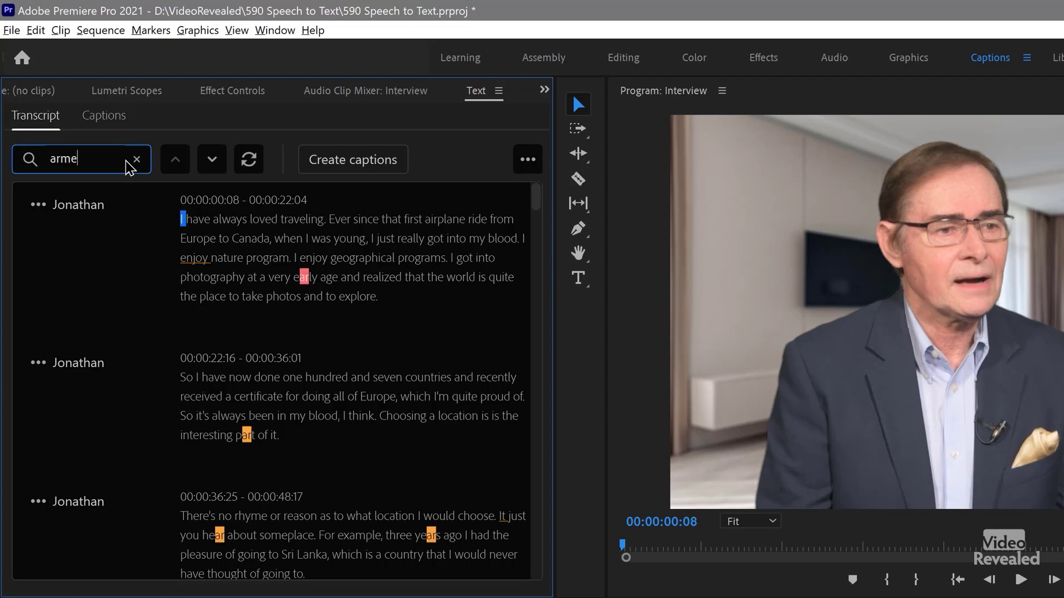
type("n")
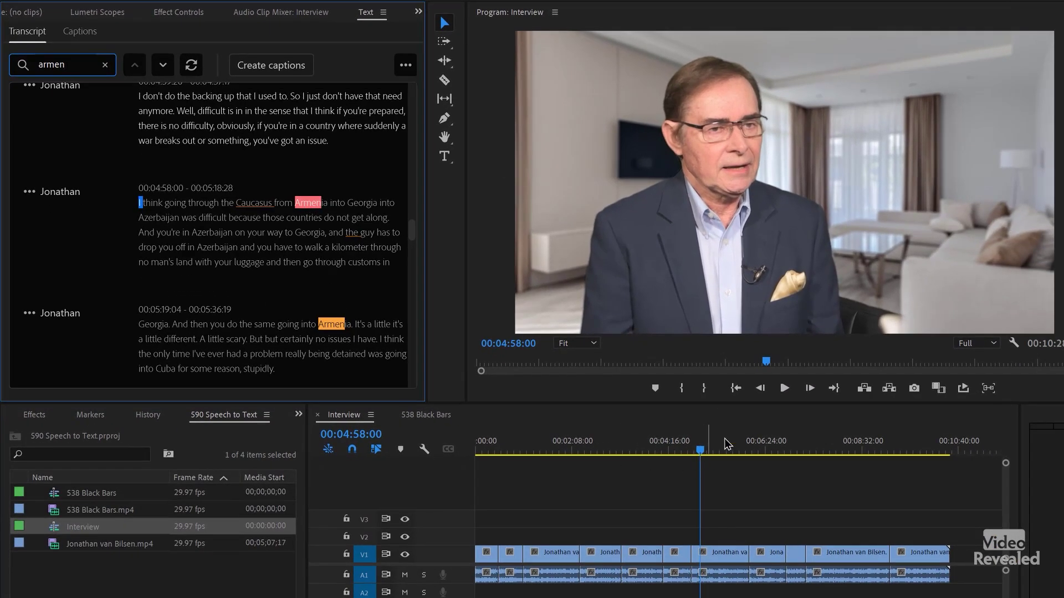
left_click(783, 387)
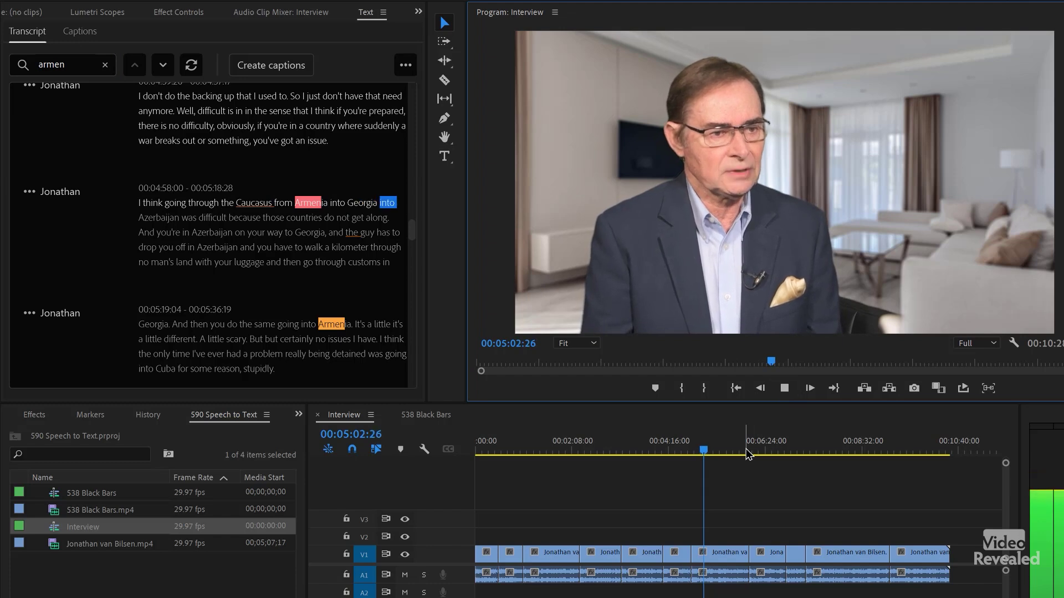
- Play from the next Armenia mention, then change the search to 'jerus'
left_click(337, 328)
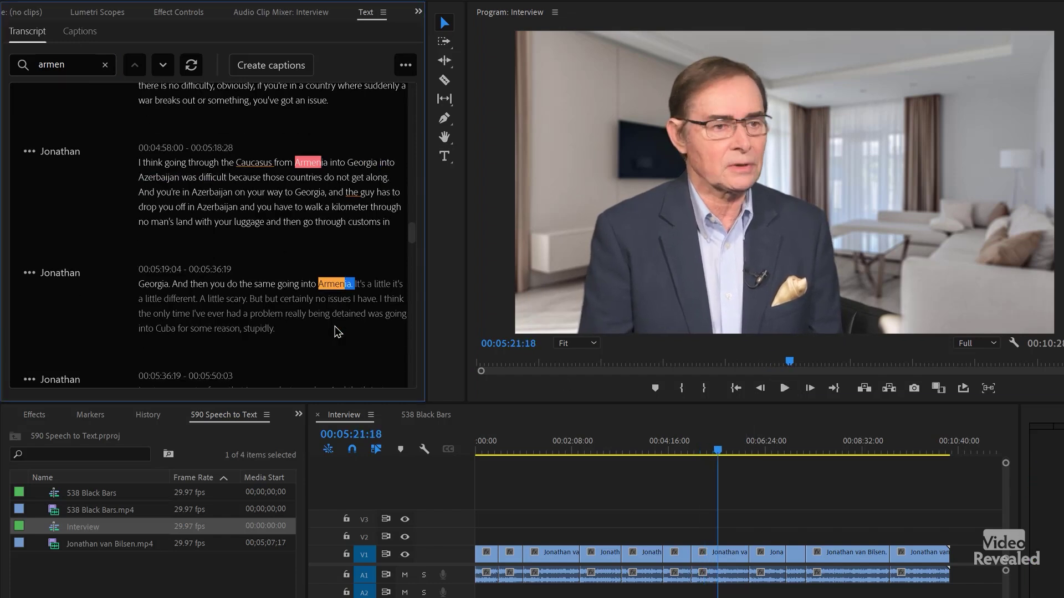
left_click(784, 388)
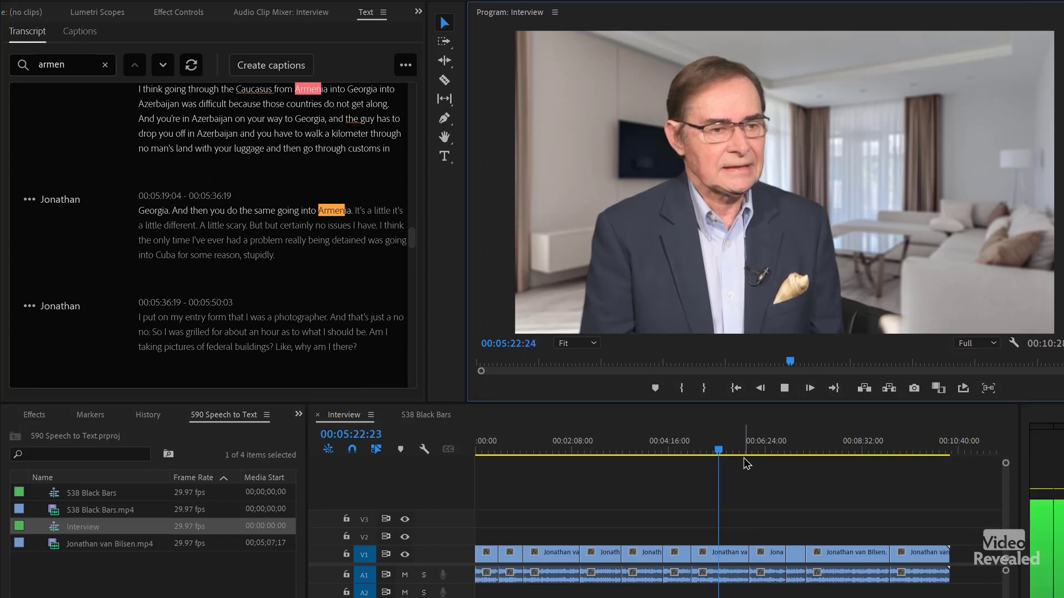
left_click(784, 388)
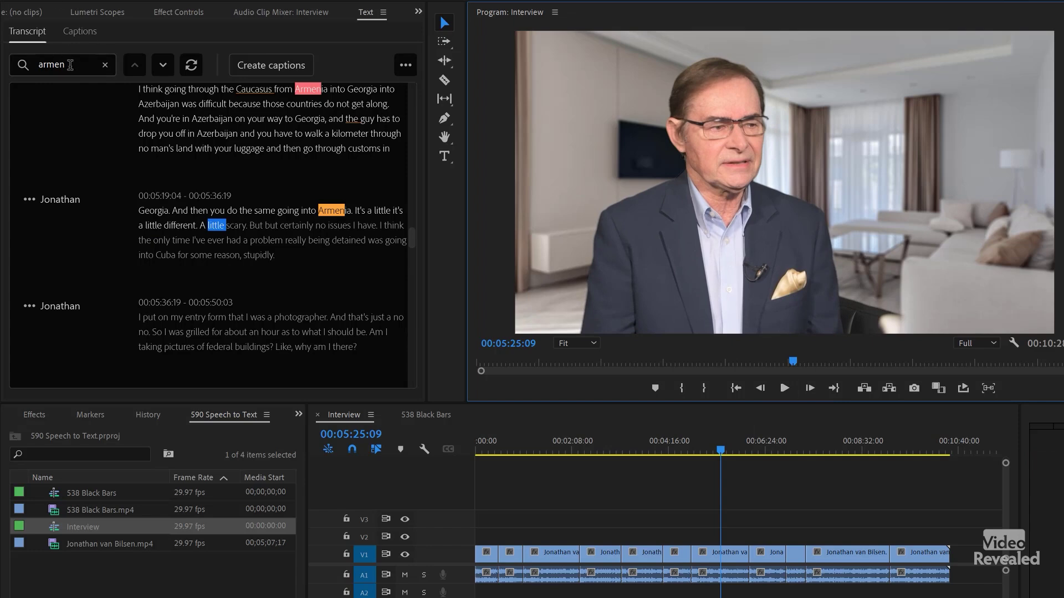
left_click_drag(70, 65, 12, 63)
type("jeru")
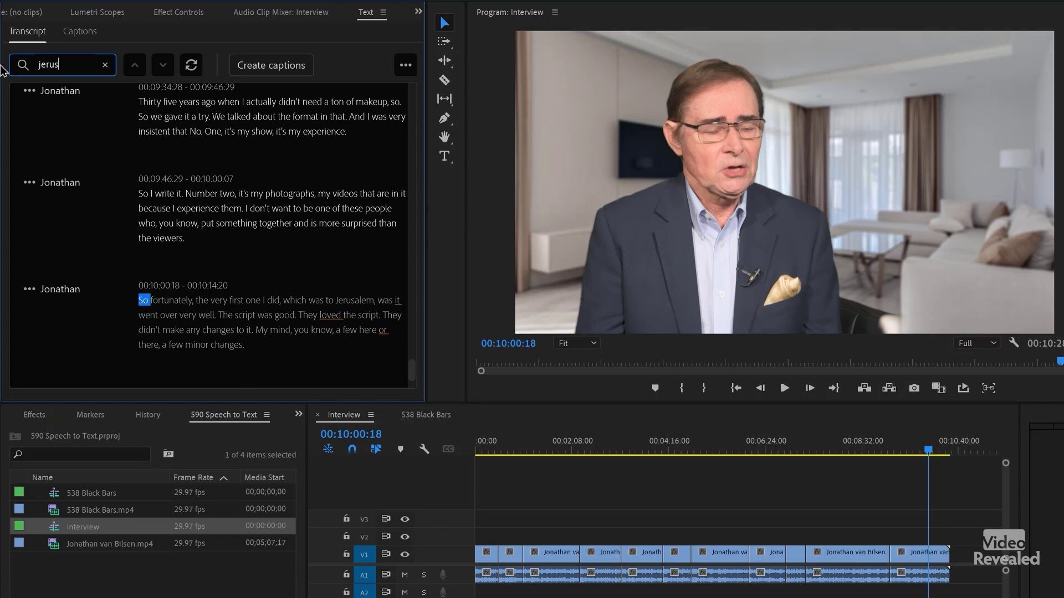
type("s")
- Play the interview from the Jerusalem paragraph and stop at 00:10:07:12
left_click(784, 388)
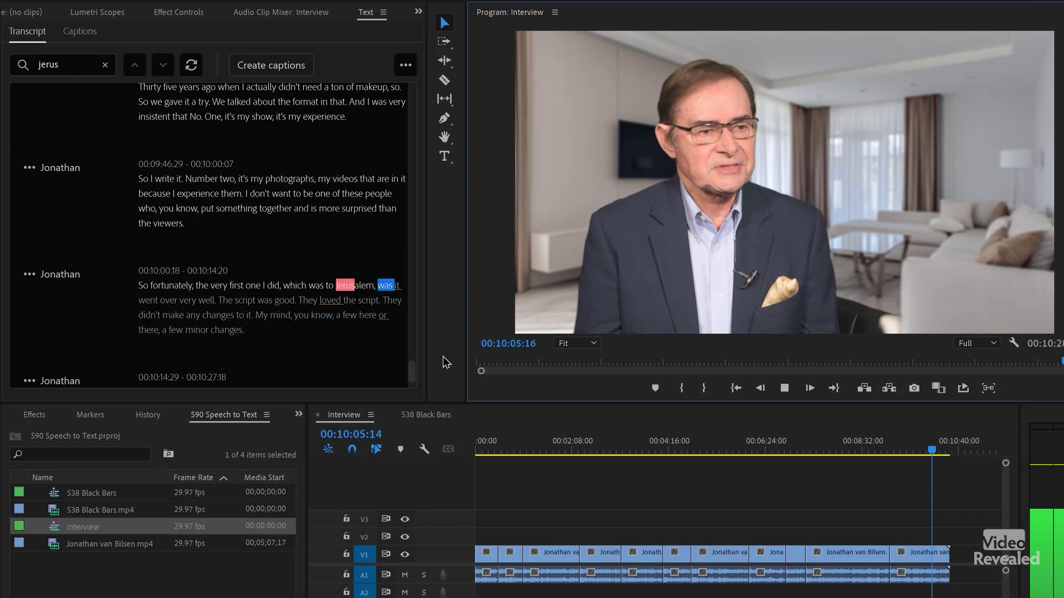
left_click(785, 388)
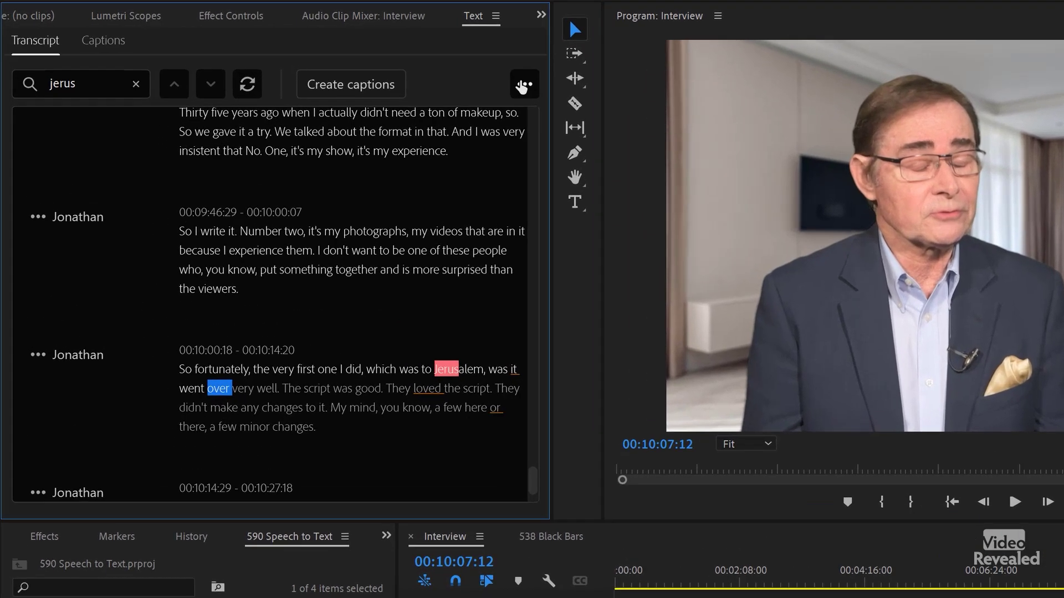
- Open the Text panel's transcript options menu, dismiss it, then reopen it
left_click(406, 65)
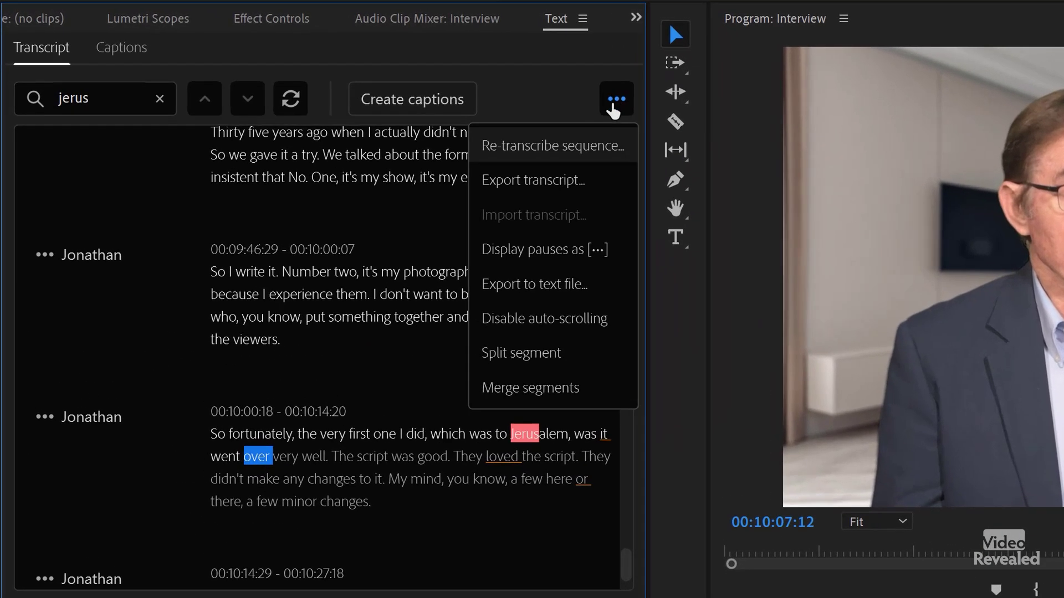
left_click(570, 100)
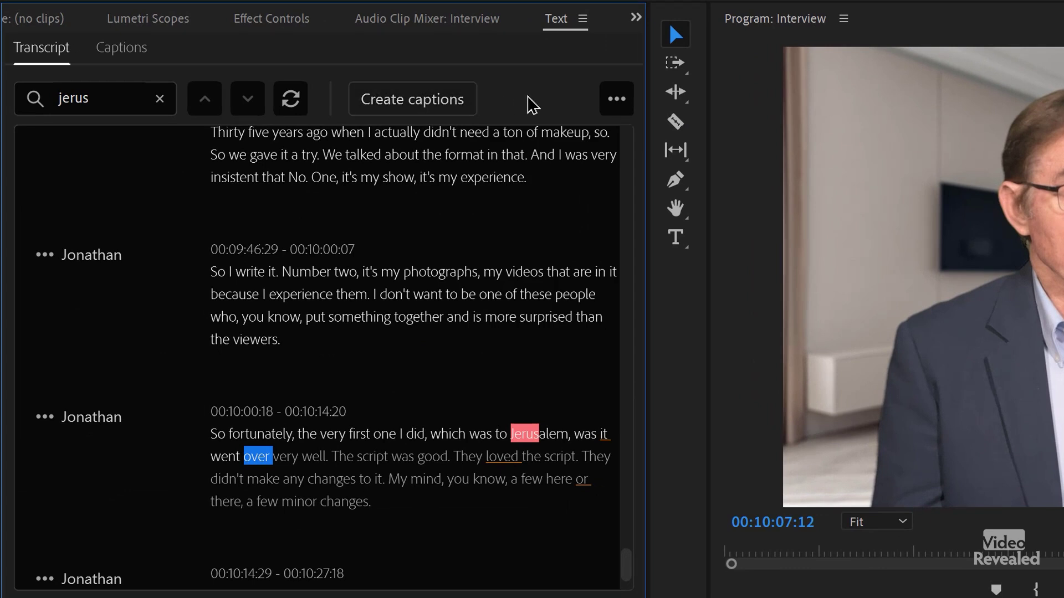
left_click(615, 100)
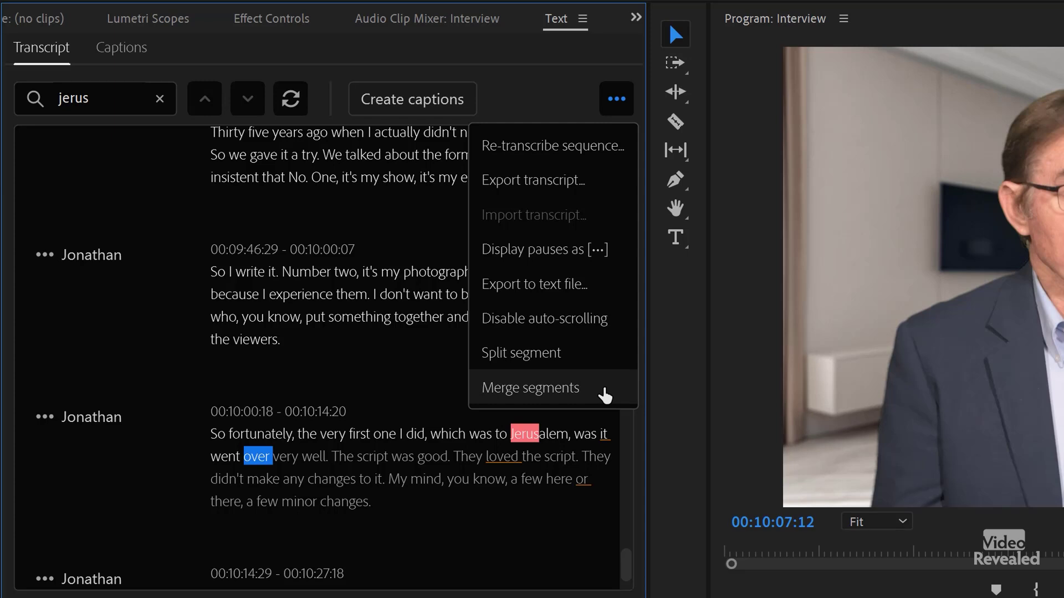
- Review the Export transcript and Export to text file save dialogs, cancelling both
left_click(579, 186)
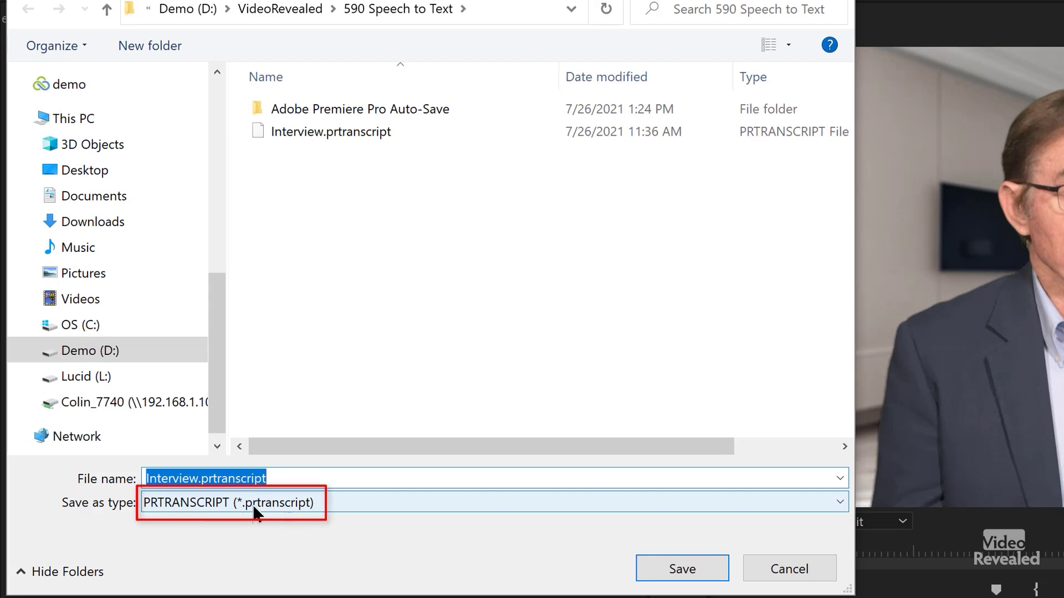
left_click(790, 568)
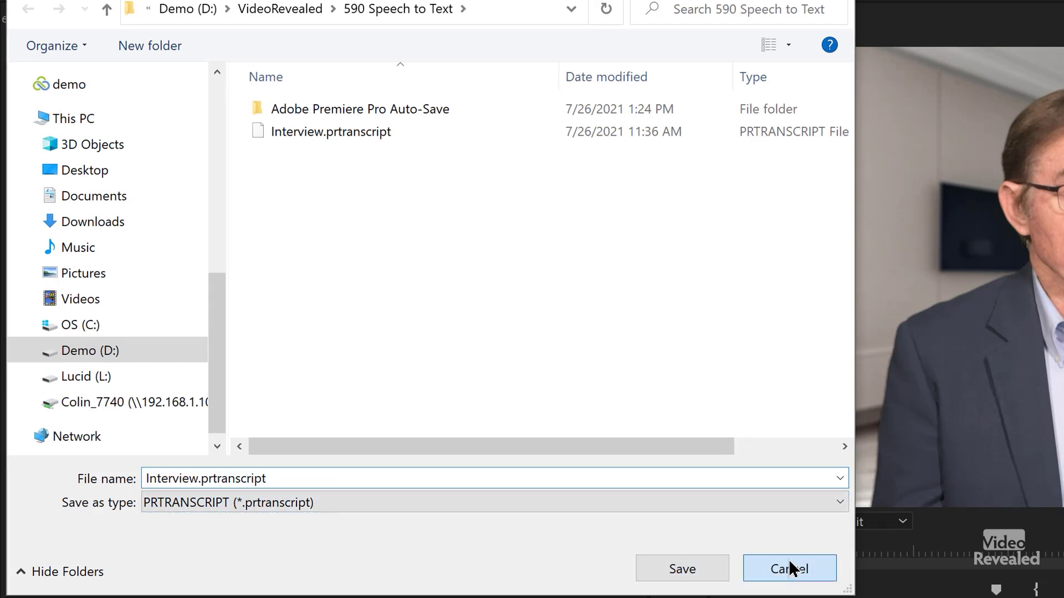
left_click(615, 100)
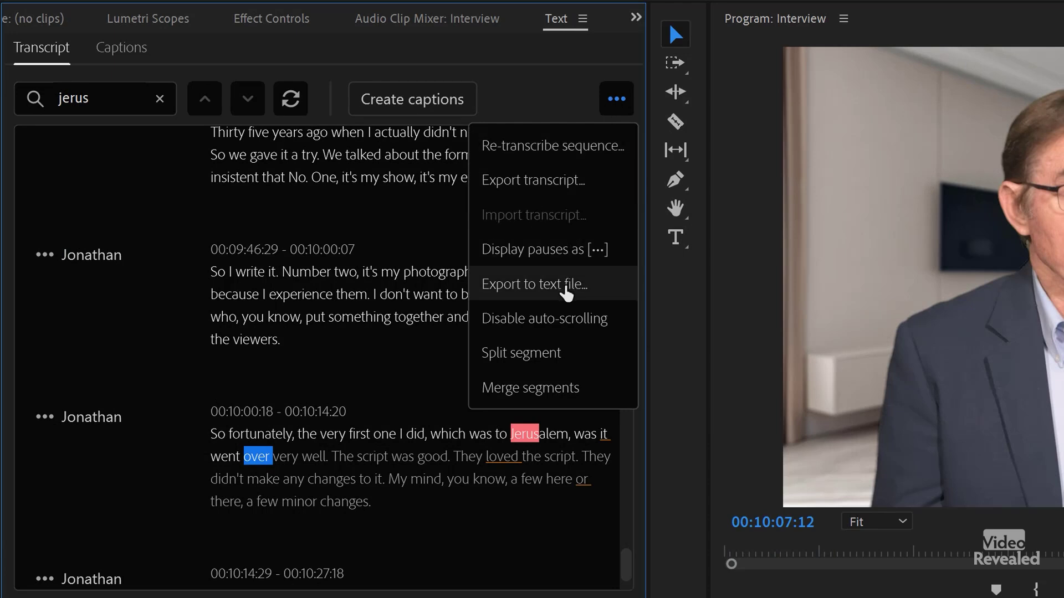
left_click(565, 293)
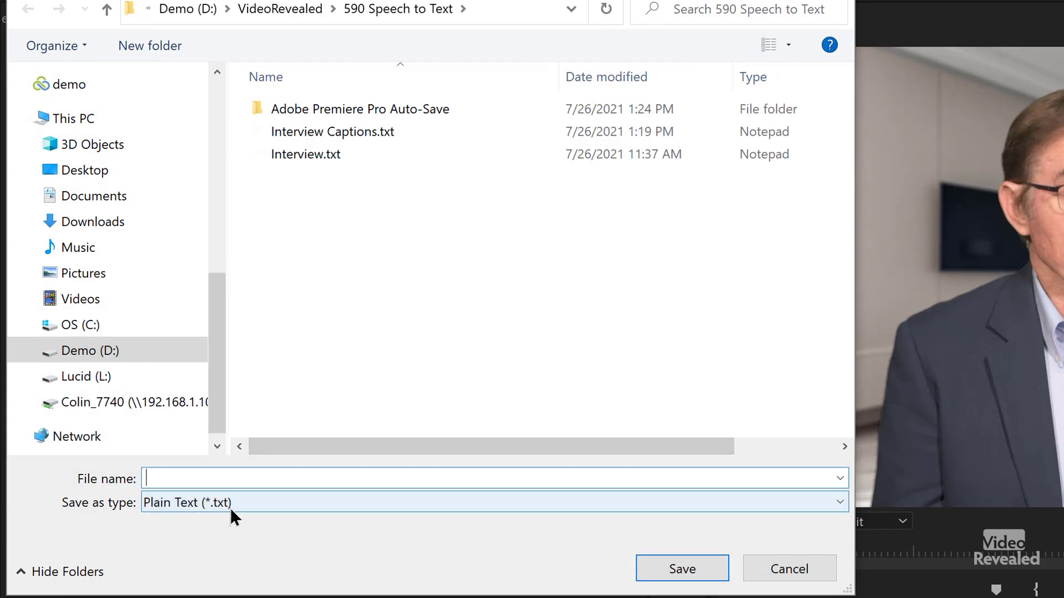
left_click(786, 569)
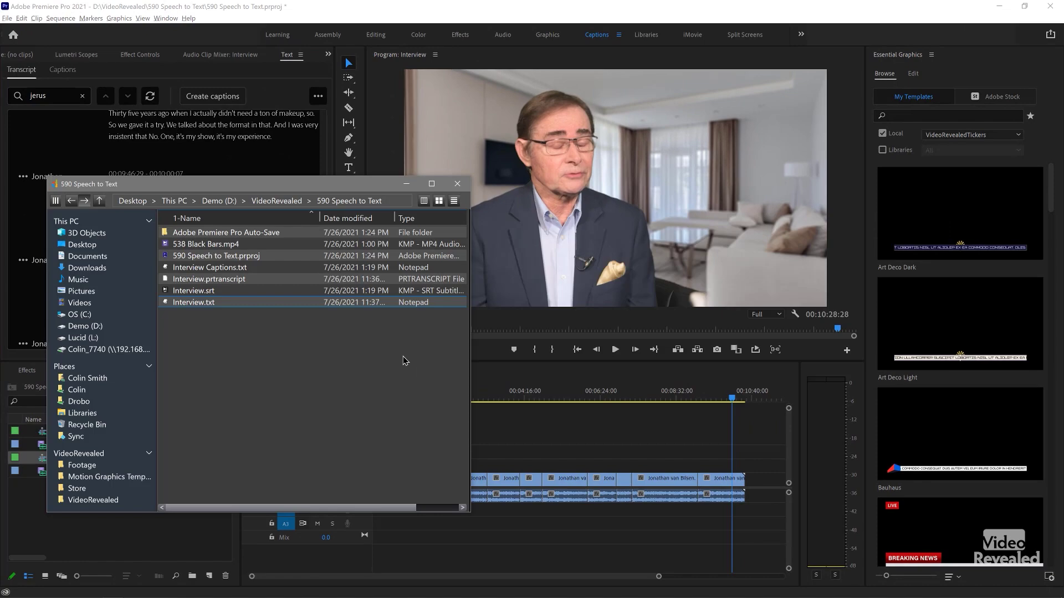
- QuickLook-preview Interview.txt, then Interview.prtranscript and Interview.srt in 590 Speech to Text
left_click(164, 304)
key("space")
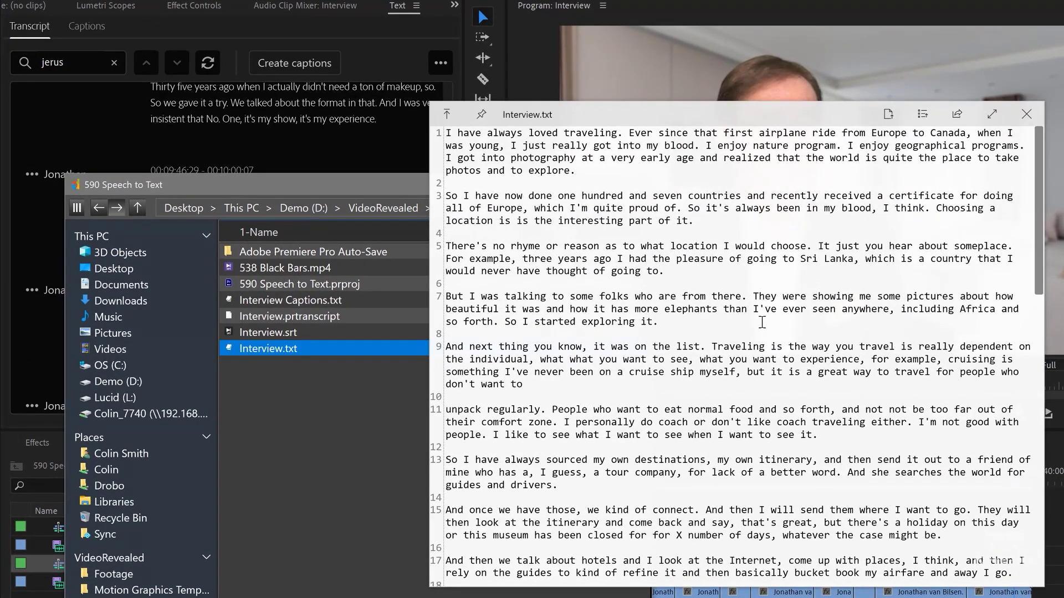
scroll(762, 322, "down", 10)
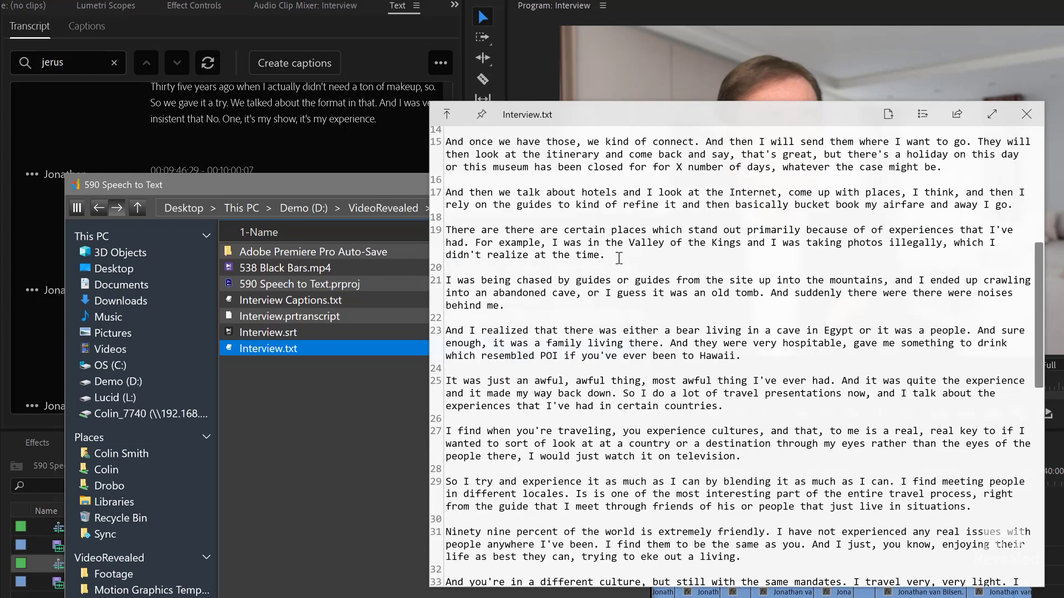
scroll(618, 258, "down", 20)
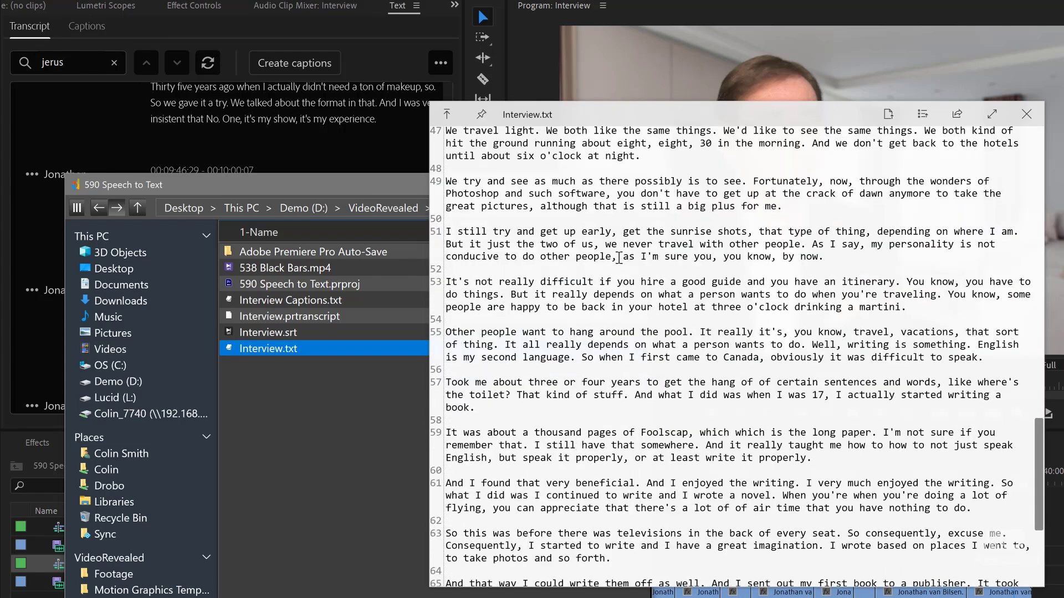
scroll(619, 259, "down", 5)
scroll(618, 258, "up", 8)
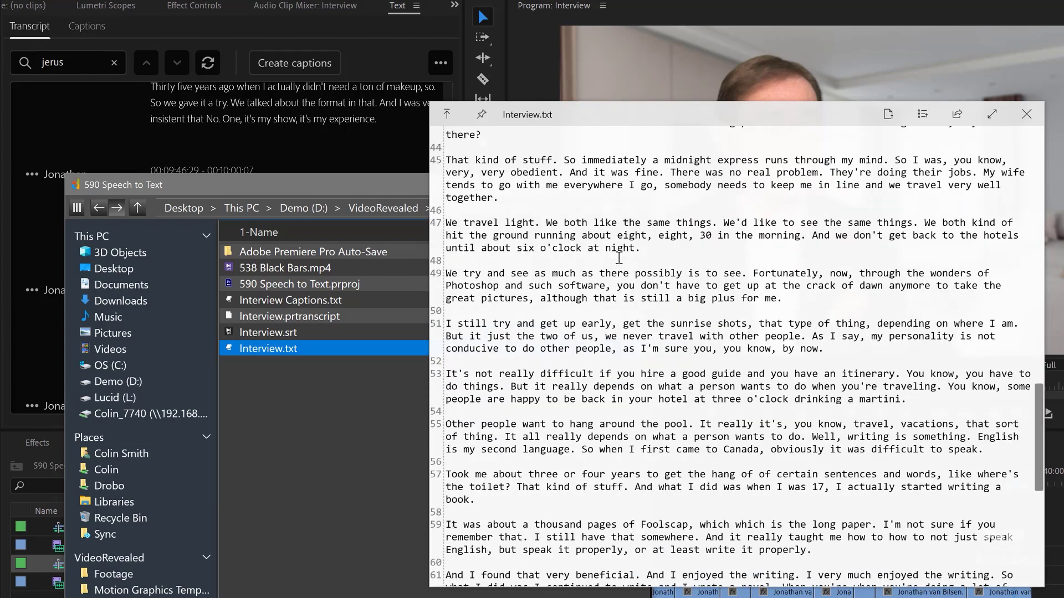
left_click(323, 317)
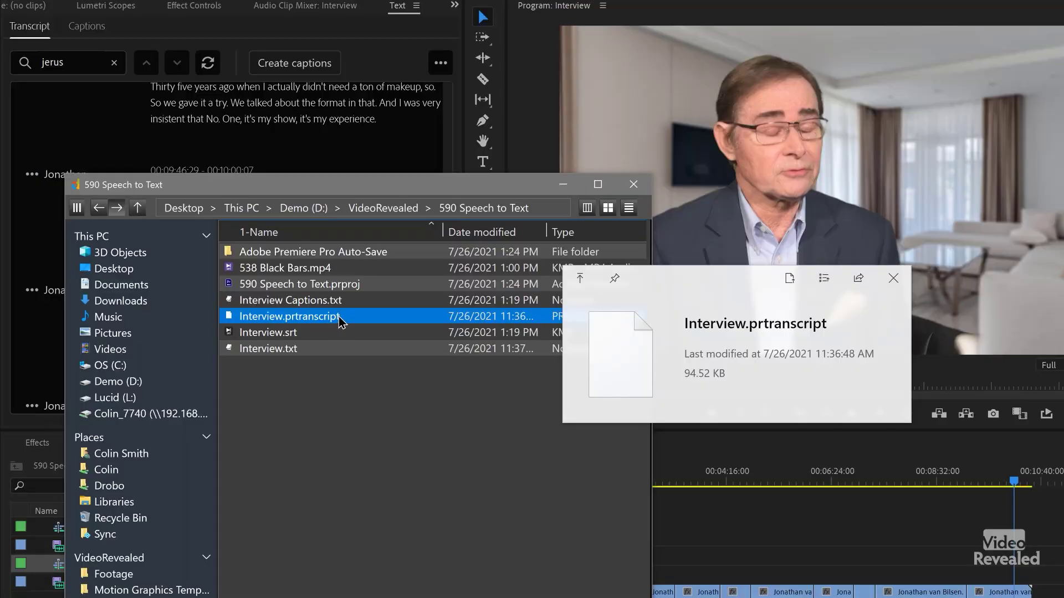
left_click(295, 335)
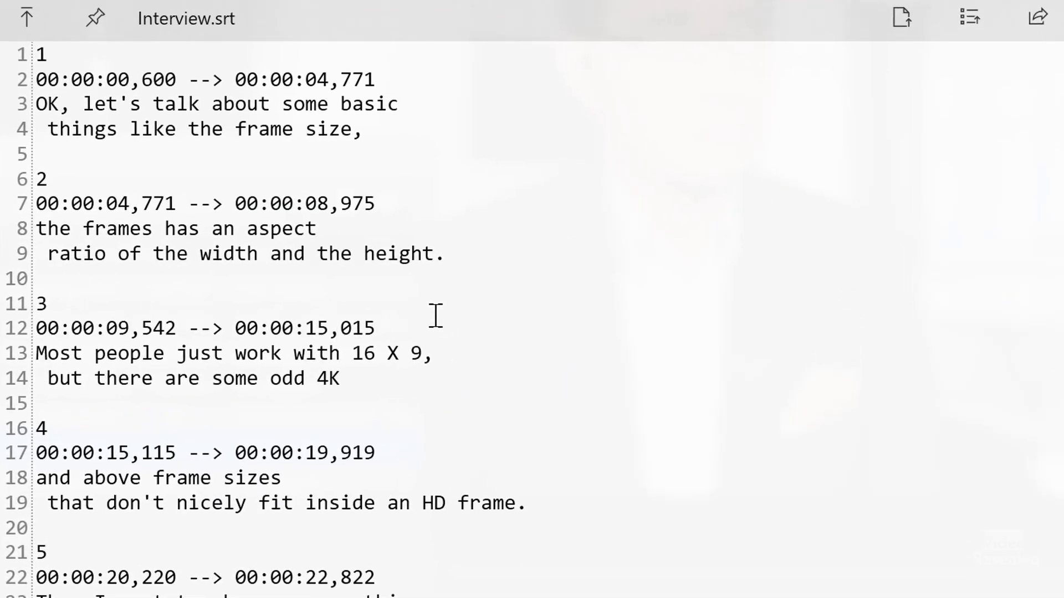
scroll(381, 209, "down", 10)
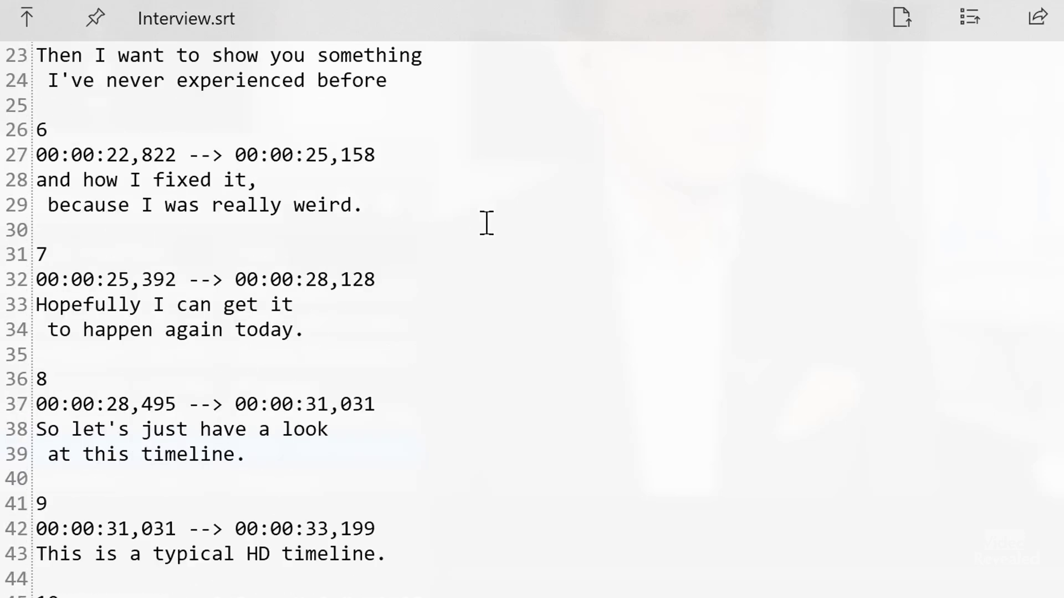